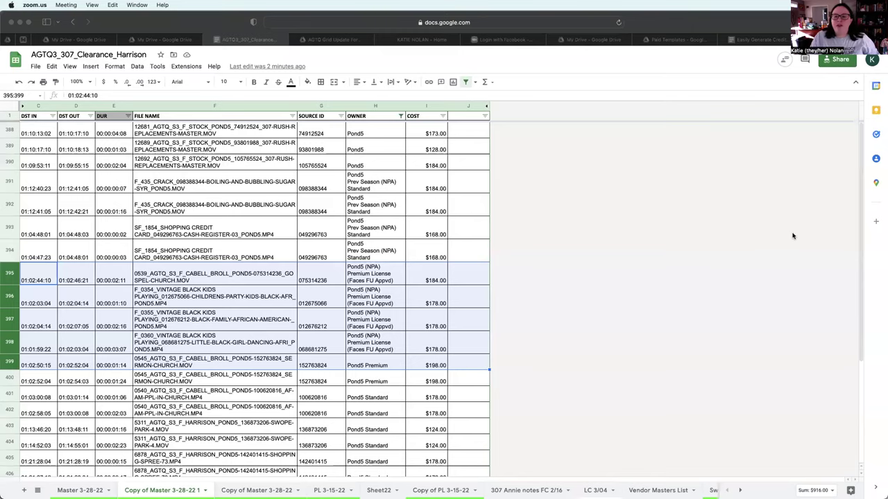
Examine the matching source IDs and costs of the Pond5 clips in rows 391 to 394.
left_click(780, 238)
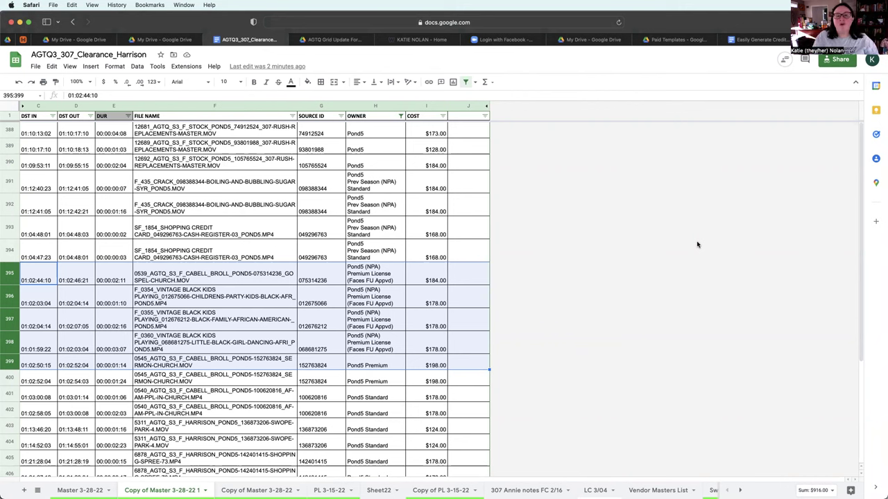
left_click(479, 212)
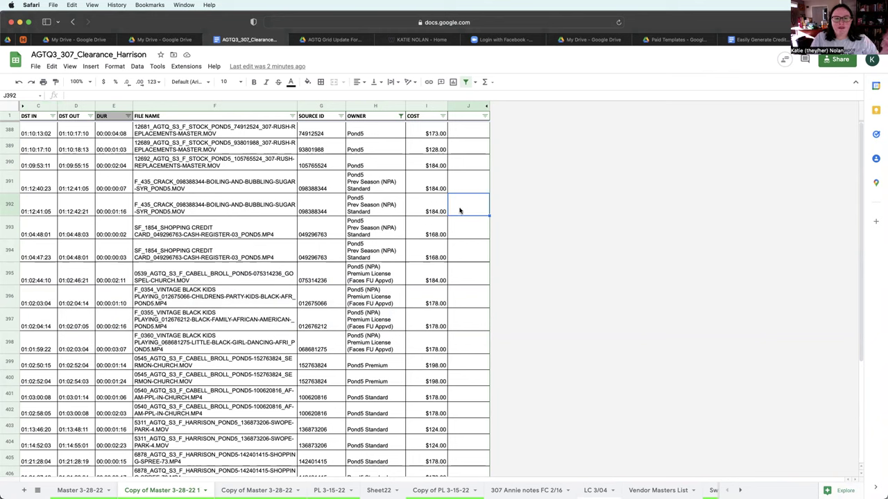
left_click(335, 189)
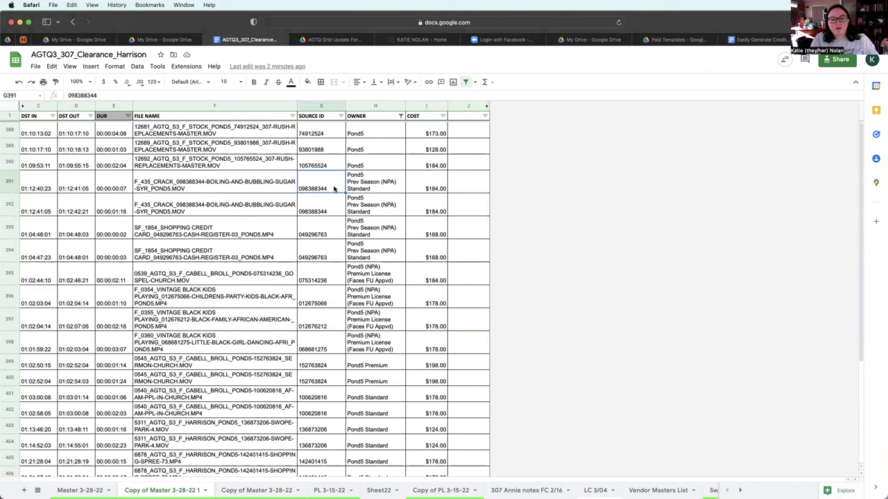
left_click(323, 210)
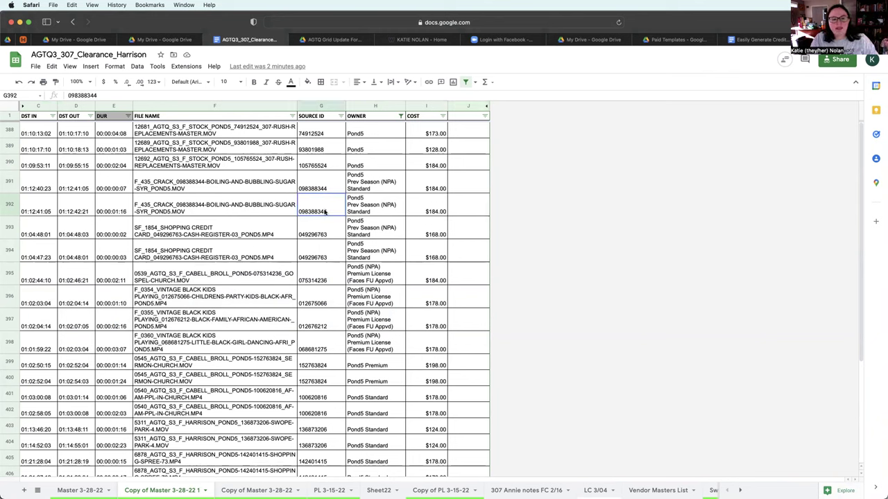
left_click(437, 188)
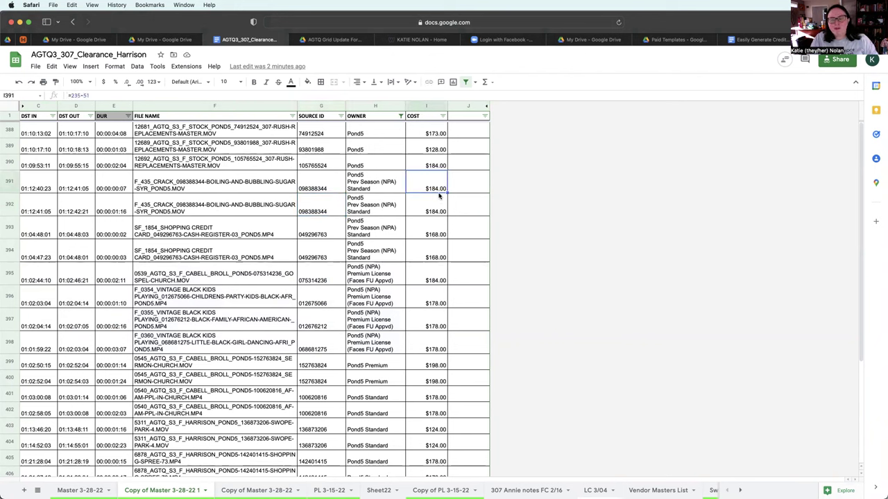
left_click(436, 216)
left_click(436, 193)
left_click(437, 213)
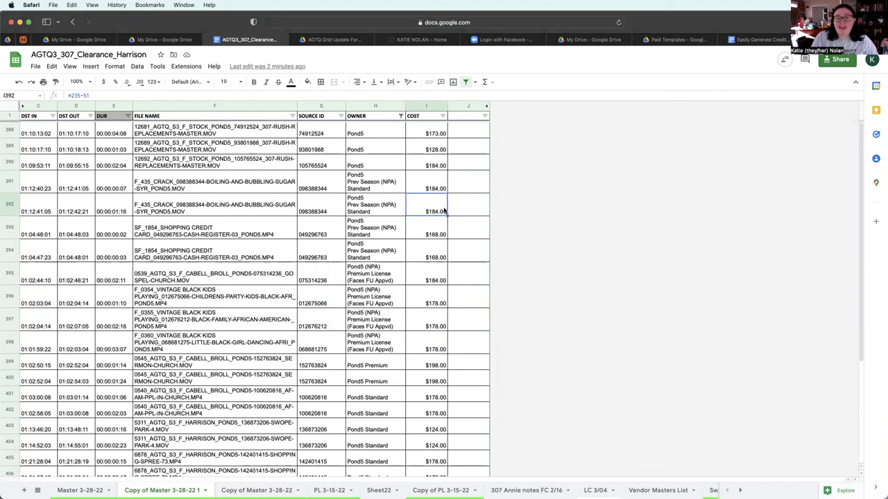
left_click(434, 254)
left_click(432, 234)
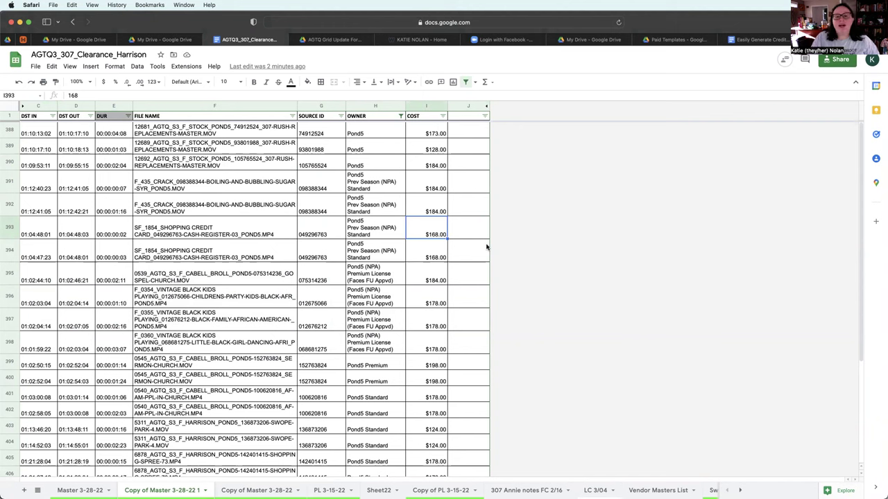
double_click(330, 193)
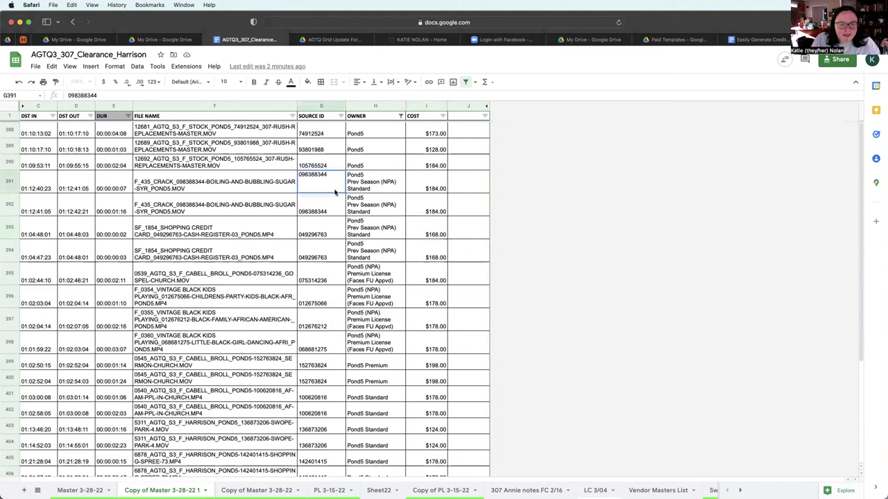
left_click(321, 206)
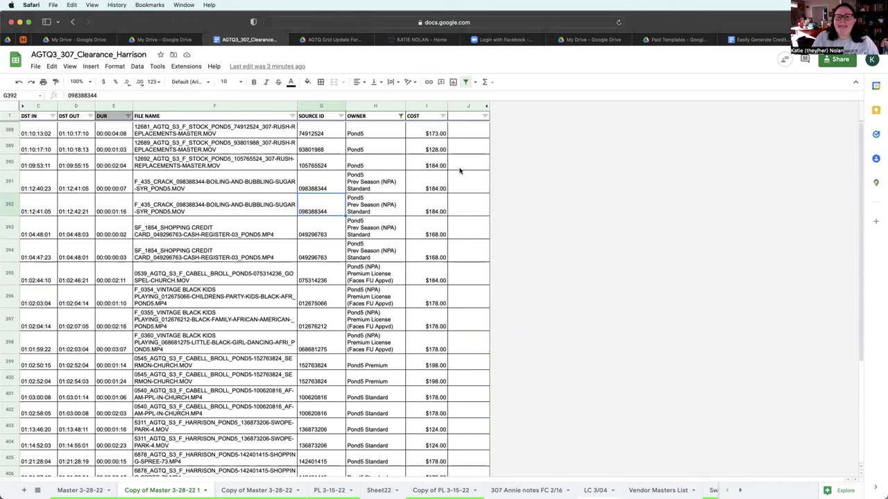
Enter =countif(G388:G,G388) in J388 to count each source ID, and accept the suggested autofill down column J.
left_click(479, 135)
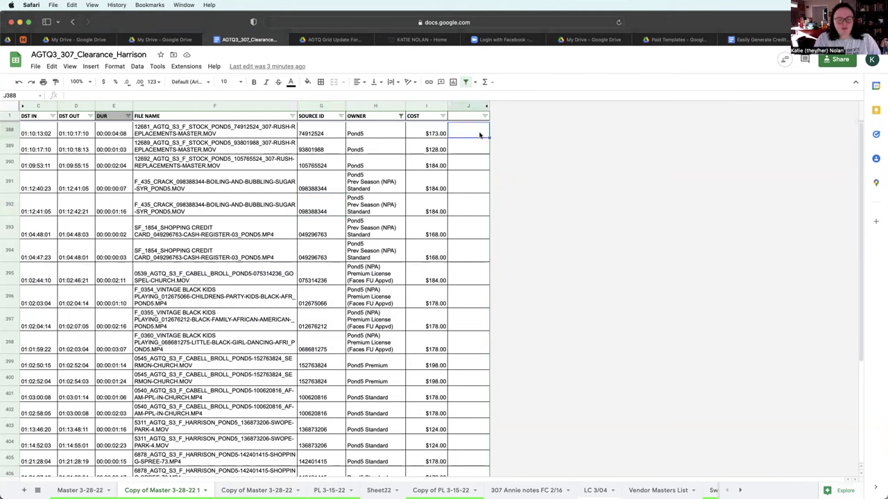
type("=cou")
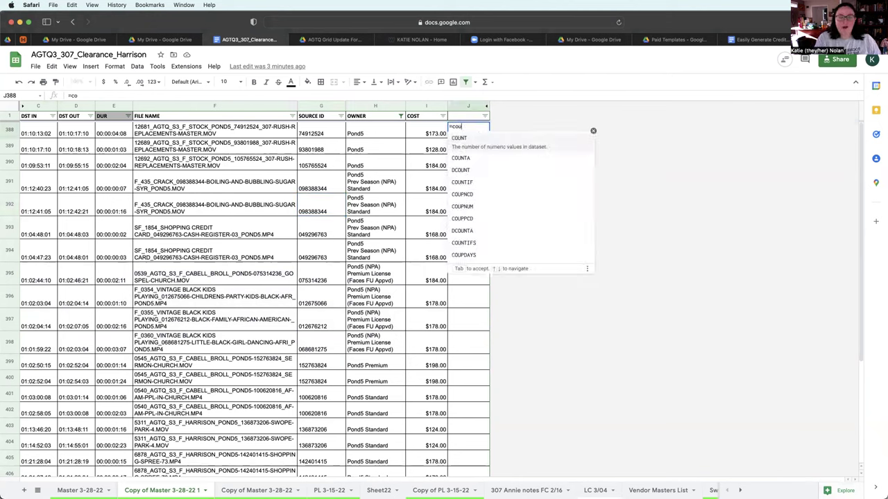
type("ntif(")
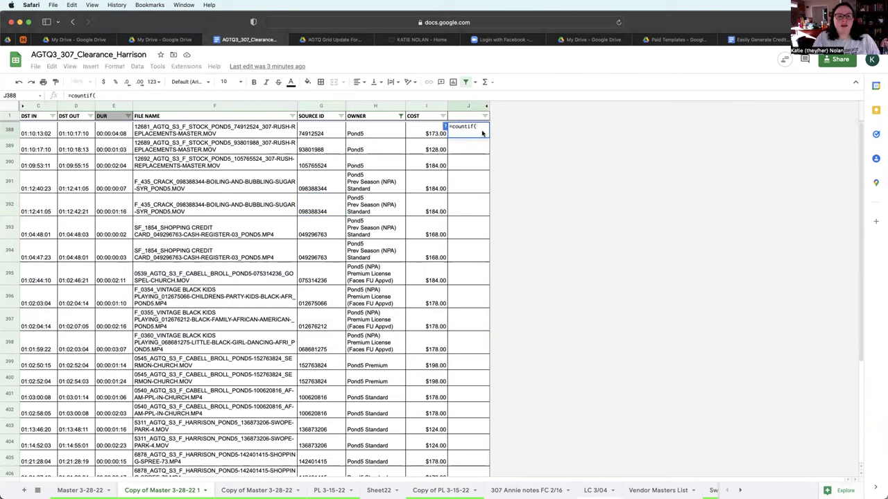
left_click(338, 135)
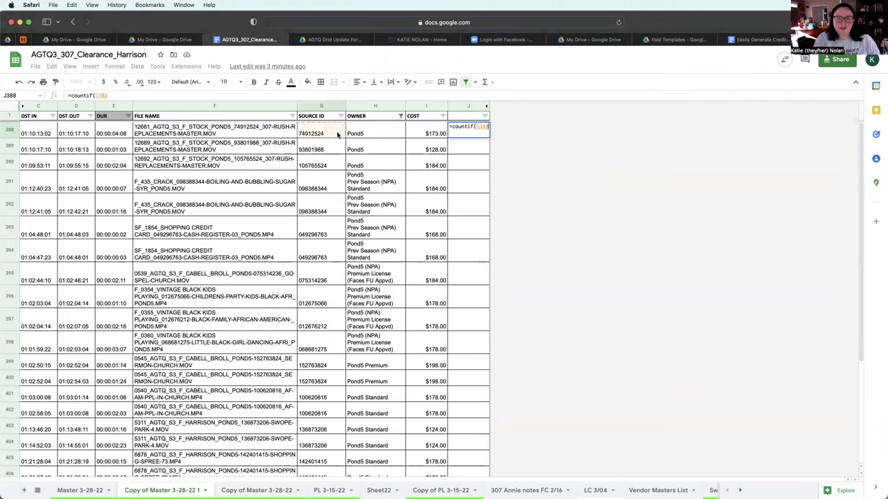
type(":G")
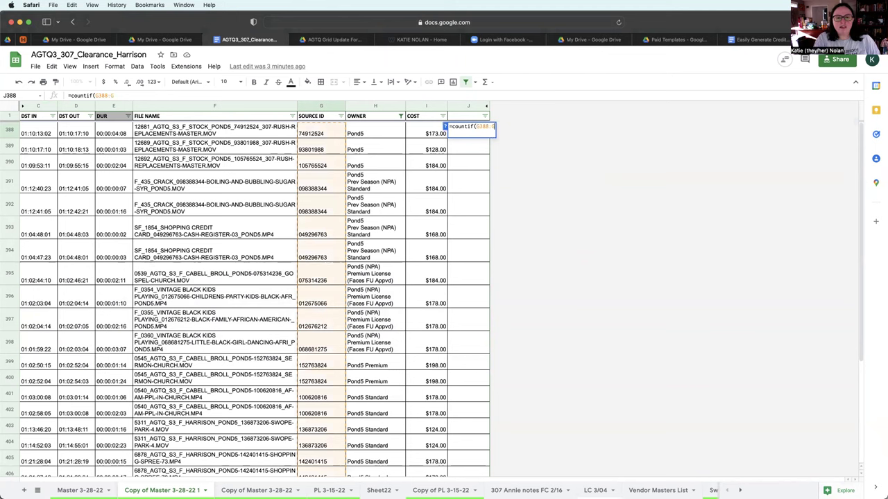
type(",")
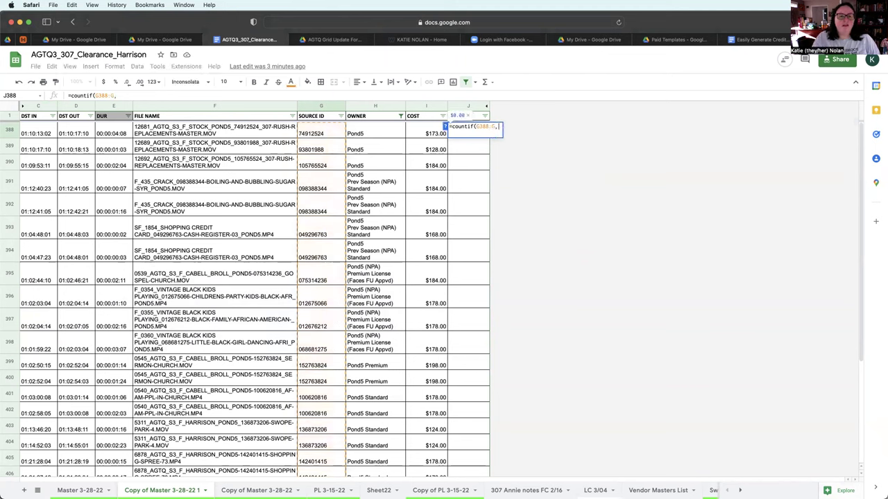
left_click(329, 133)
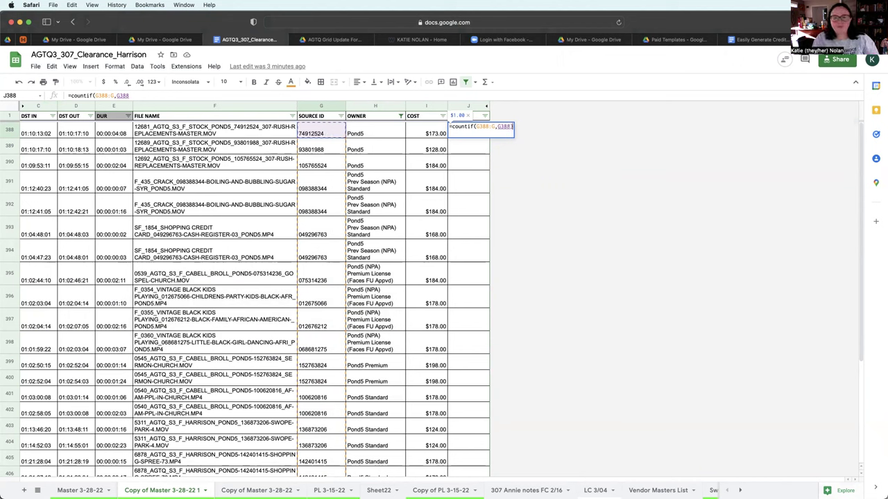
key("Return")
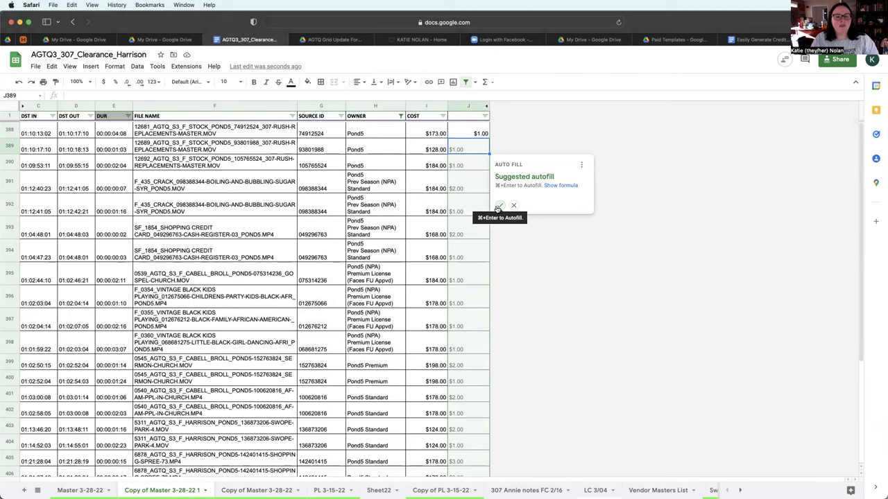
left_click(499, 206)
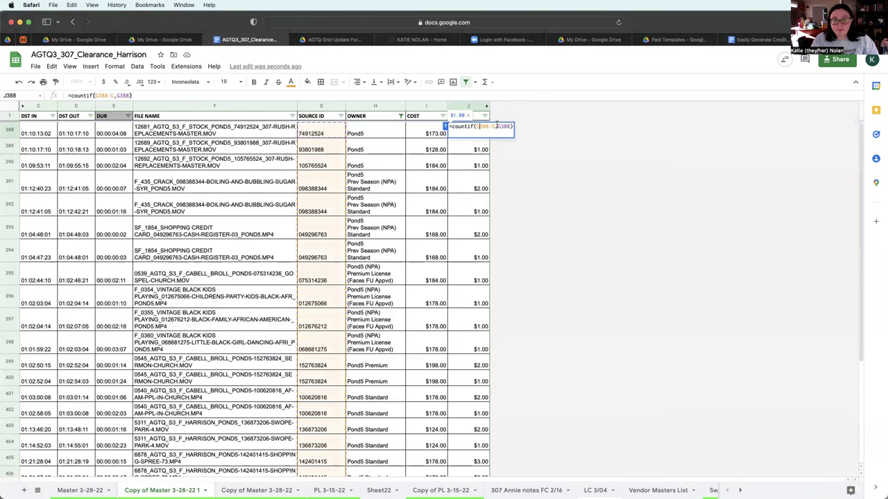
Anchor the range's starting row in J388 as =countif(G$388:G,G388) and fill the formula down through J413.
type("$")
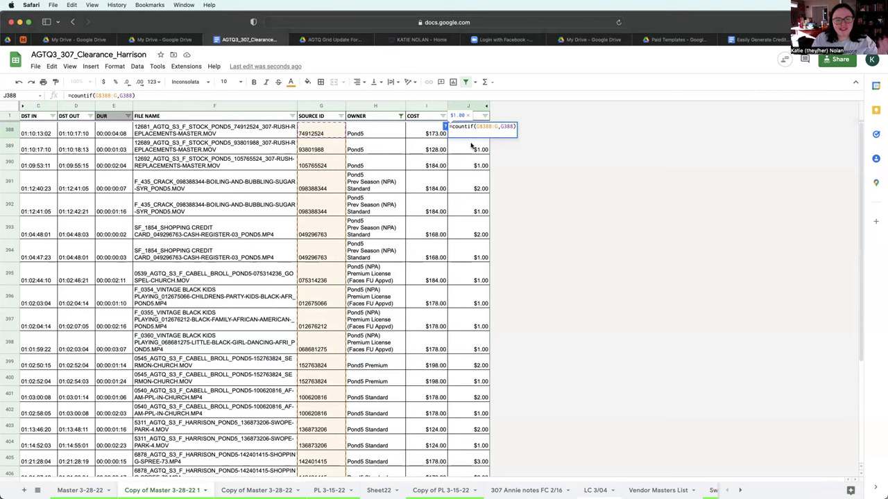
key("Return")
left_click(474, 135)
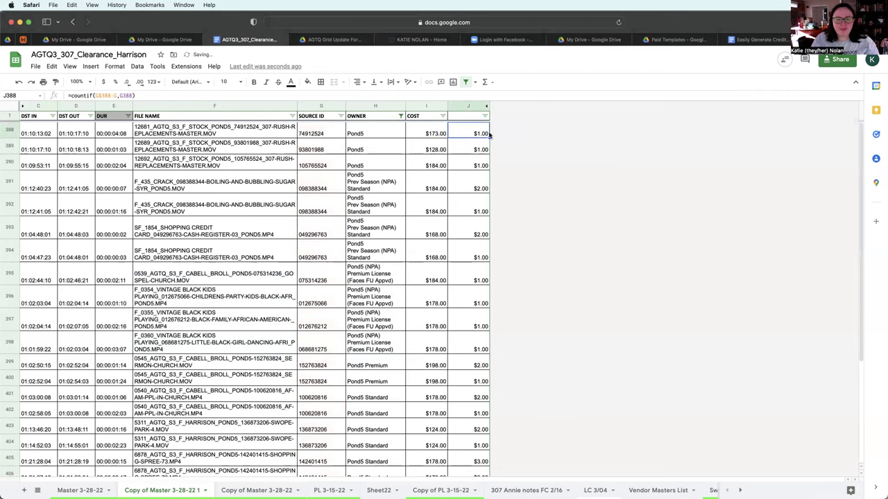
left_click_drag(490, 136, 509, 492)
scroll(486, 236, "up", 5)
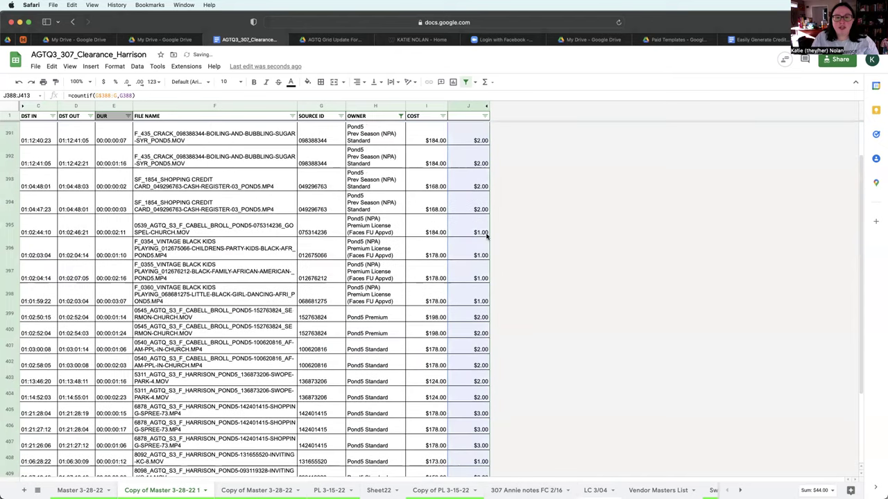
Format the counts in column J as plain whole numbers without currency symbols or decimals.
left_click(466, 189)
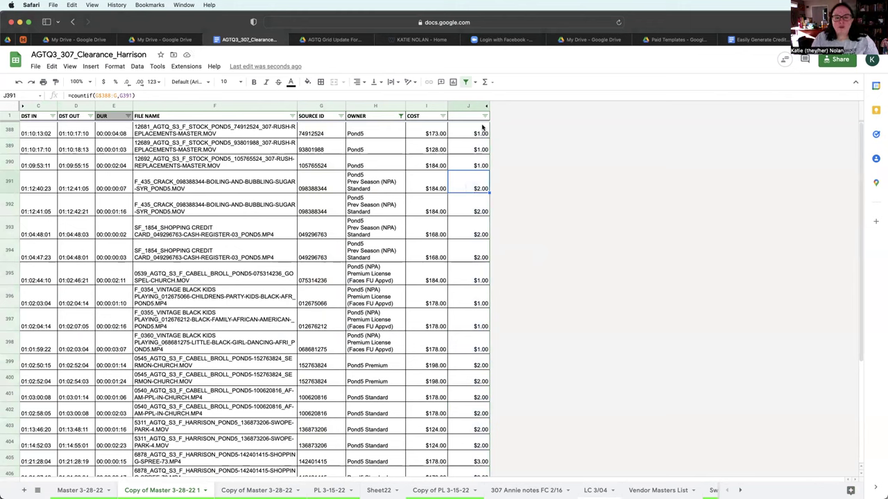
left_click(466, 108)
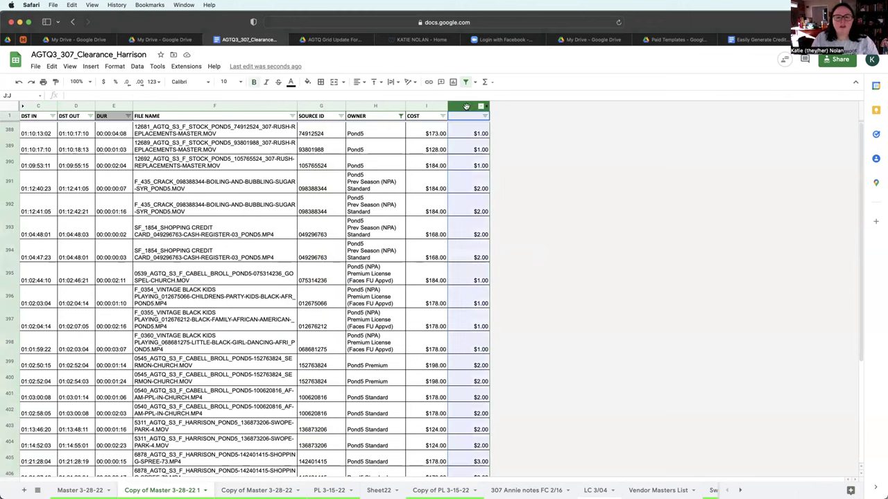
left_click(471, 147)
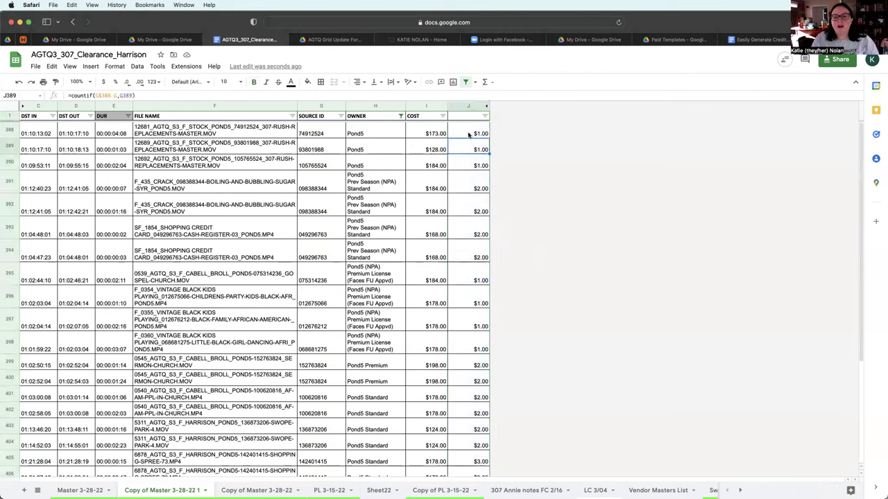
left_click(467, 108)
left_click(136, 67)
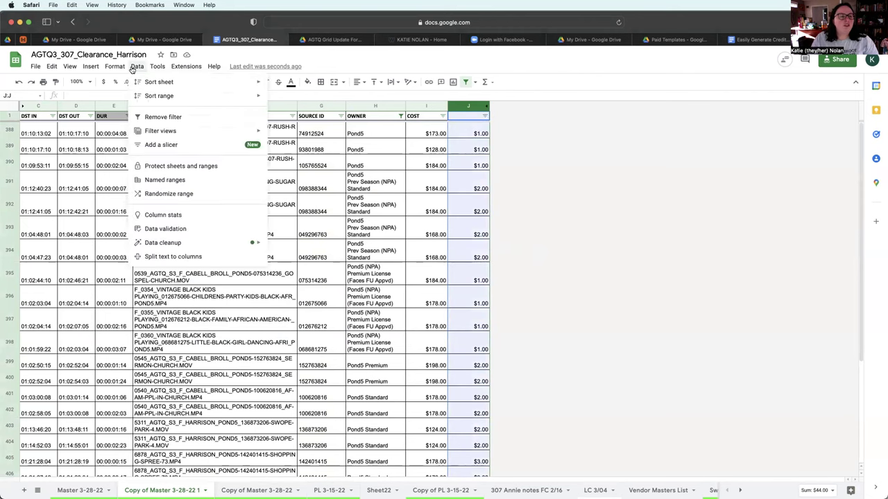
key("ctrl+z")
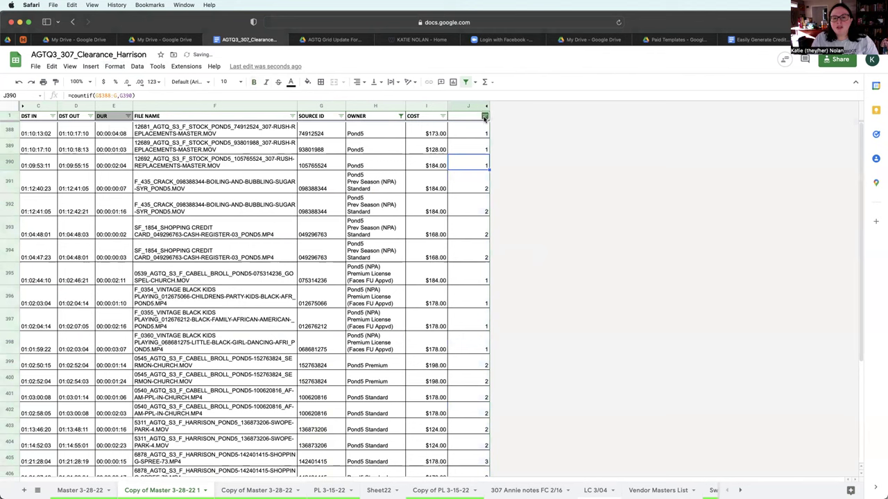
Filter column J by values, excluding 1 so only source IDs counted 2 or 3 times remain.
left_click(484, 116)
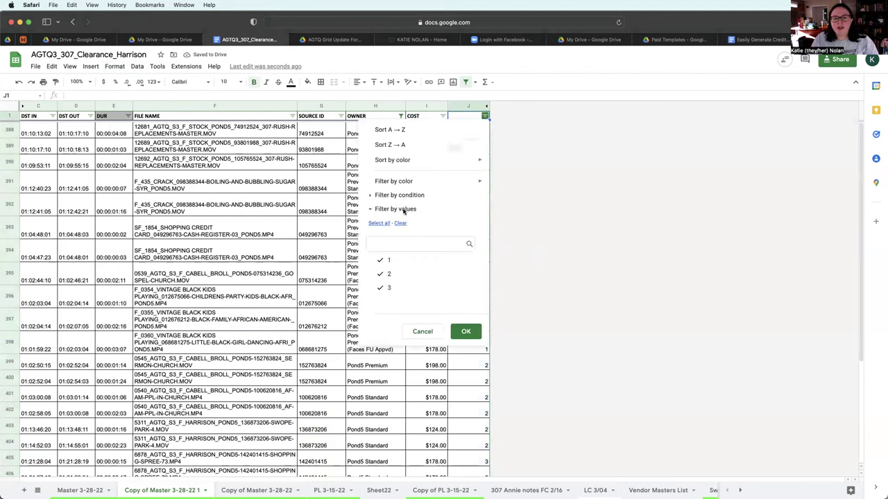
left_click(394, 264)
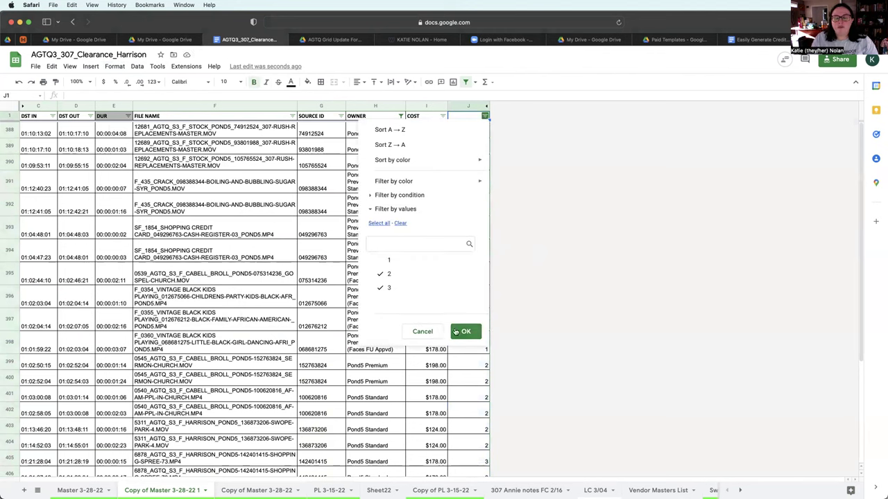
left_click(463, 331)
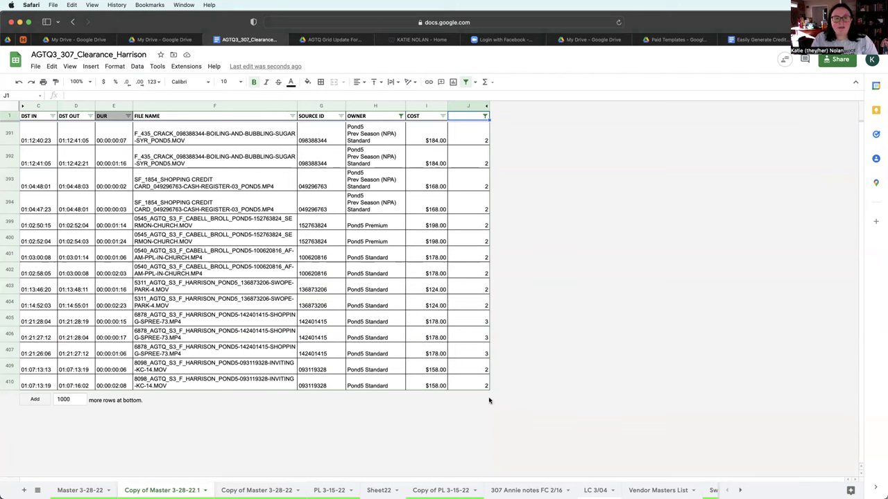
Replace the cost with "repeat" for the second occurrence of each duplicate clip in rows 392, 394 and 400.
left_click(476, 163)
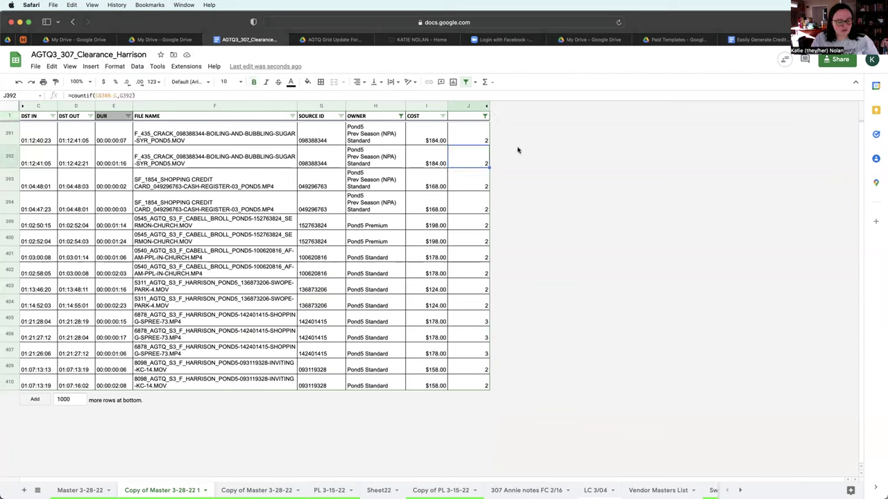
left_click(333, 164)
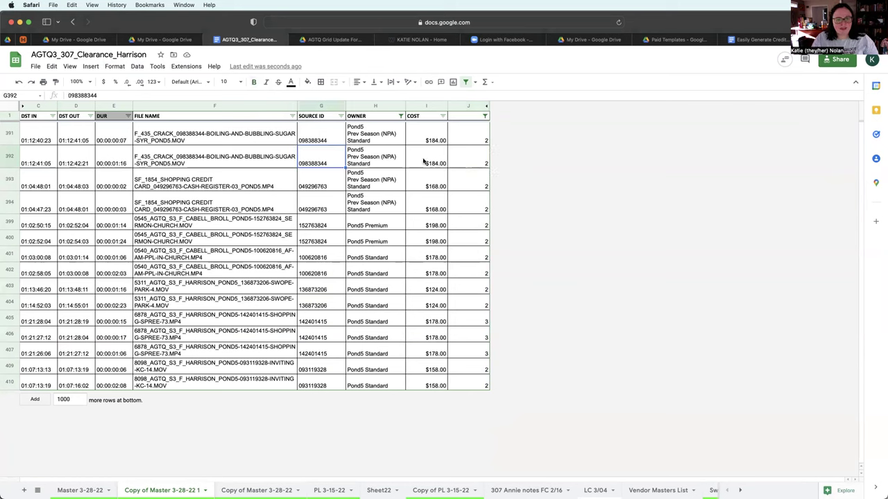
left_click(430, 162)
type("repeat")
key("Return")
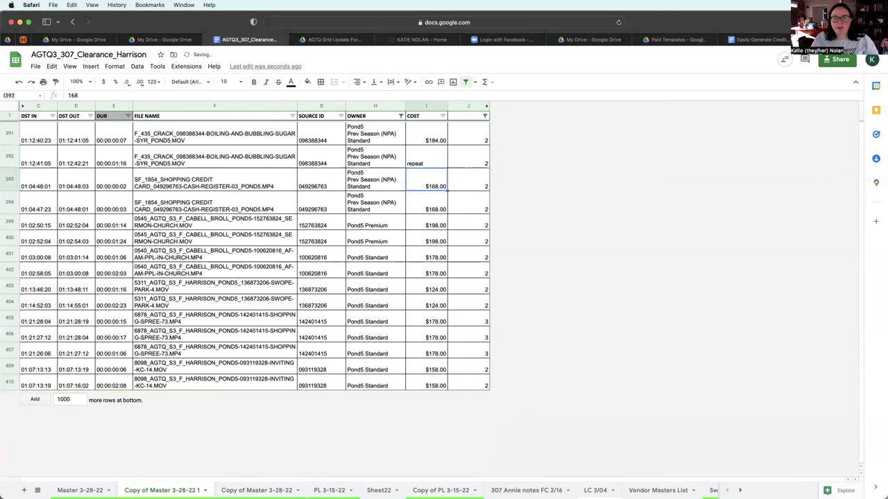
left_click(426, 202)
type("repeat")
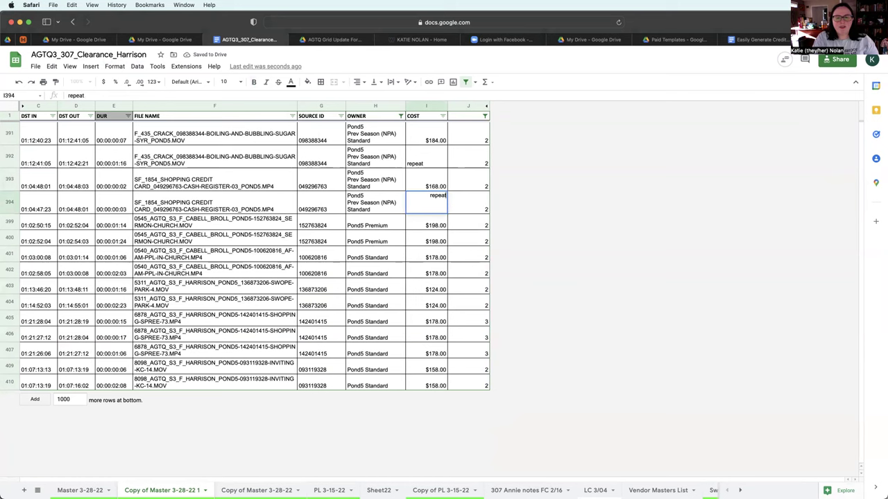
key("Return")
key("Return")
type("rep")
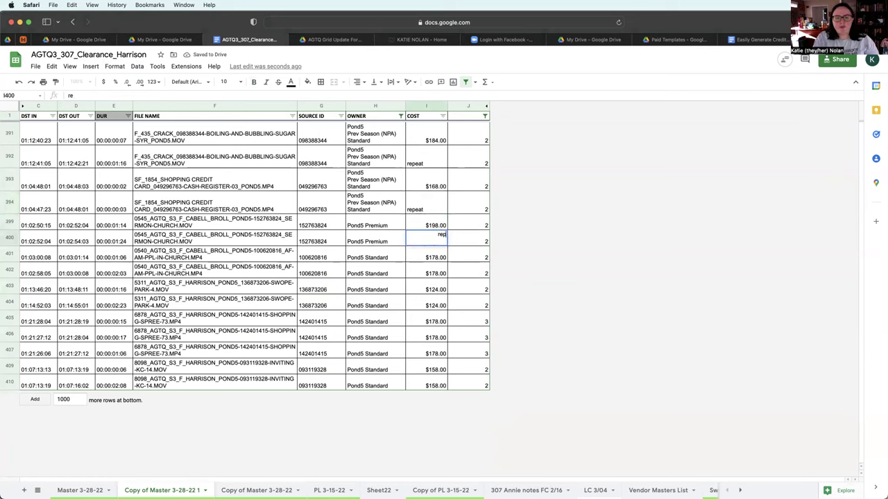
key("Return")
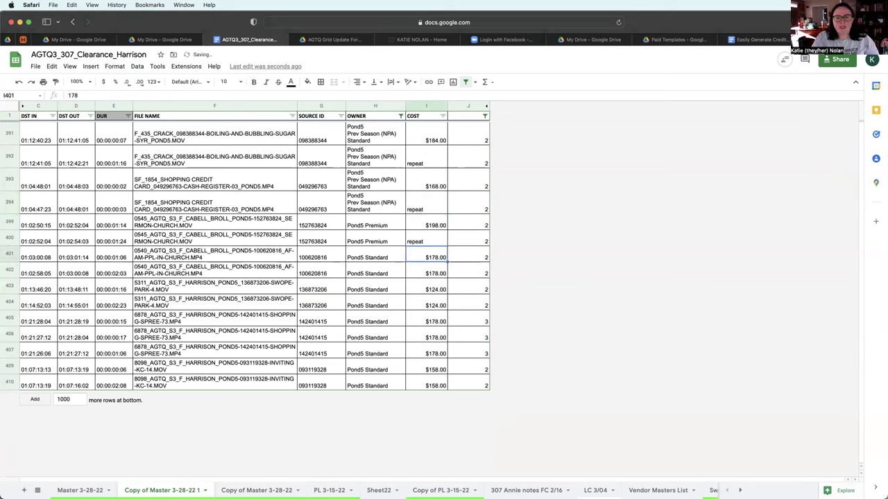
Copy "repeat" from I400 into the cost cells of the remaining duplicate clips in rows 402, 404, 406, 407 and 410.
left_click(427, 240)
key("ctrl+c")
key("Down")
key("Down")
key("ctrl+v")
key("Down")
key("Down")
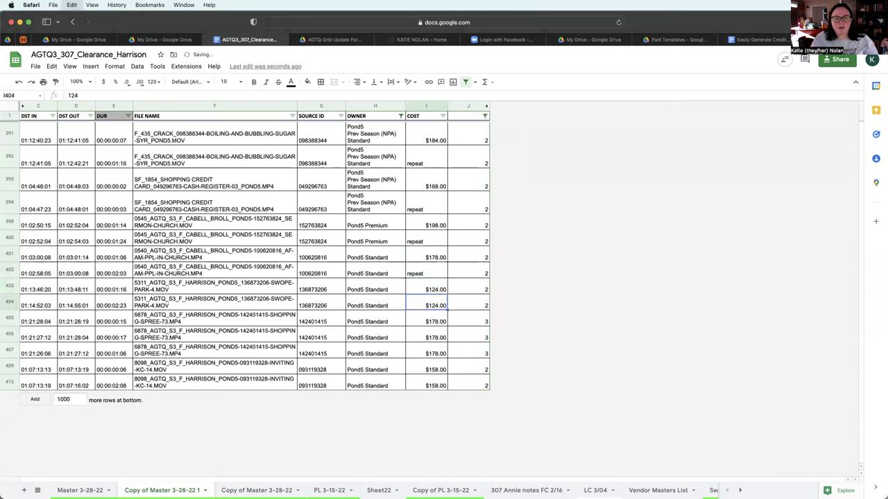
key("ctrl+v")
key("Down")
key("Down")
key("super+v")
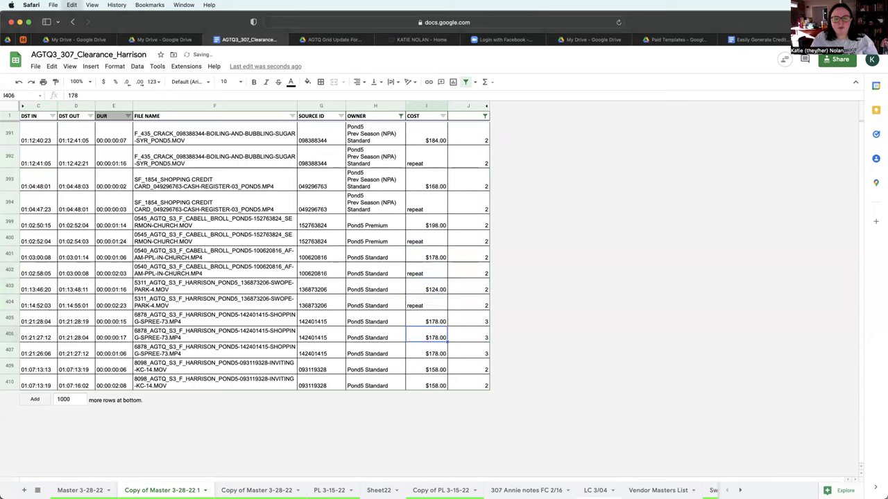
key("Down")
key("super+v")
key("Down")
key("Down")
key("super+v")
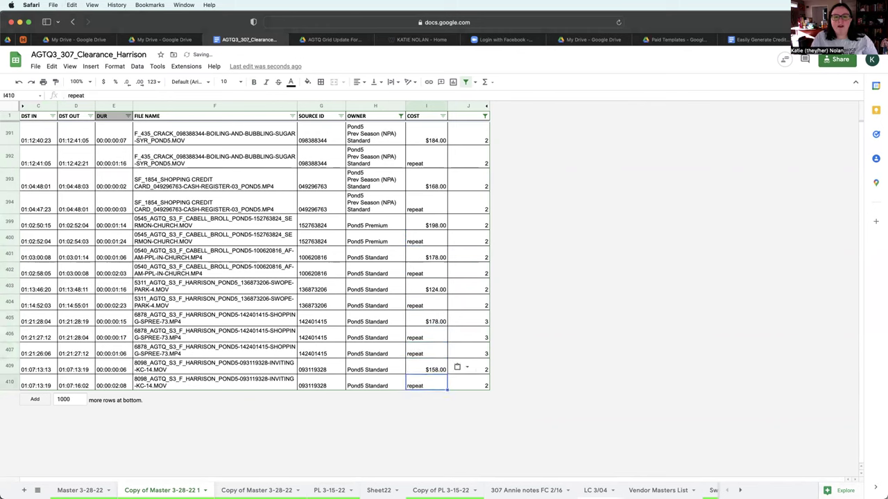
left_click(471, 151)
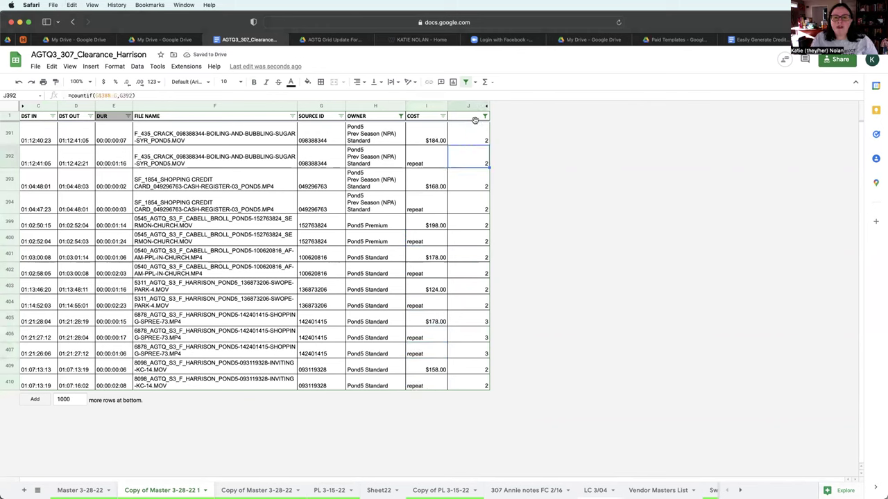